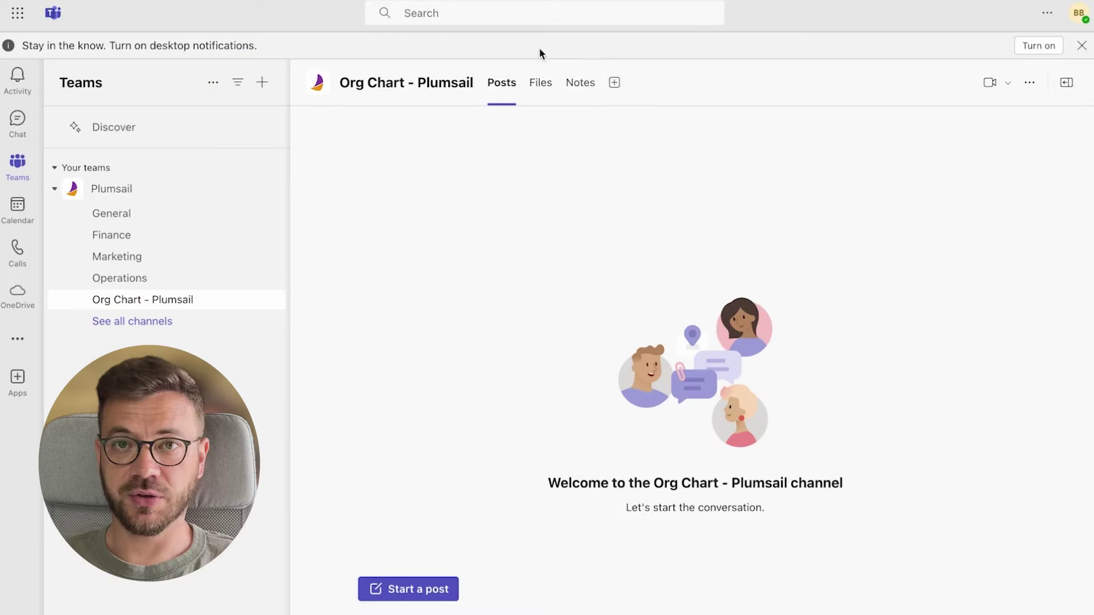
Step: Choose the Plumsail Org Chart app as a new tab in the Org Chart - Plumsail channel
left_click(609, 82)
type("plumsai")
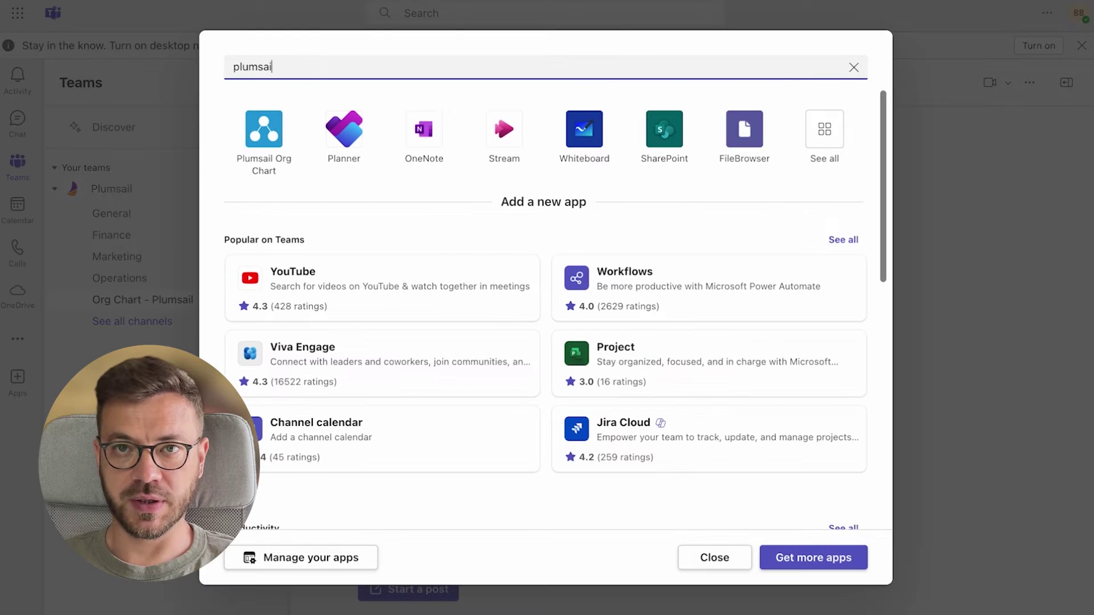
type("l org chart")
left_click(548, 133)
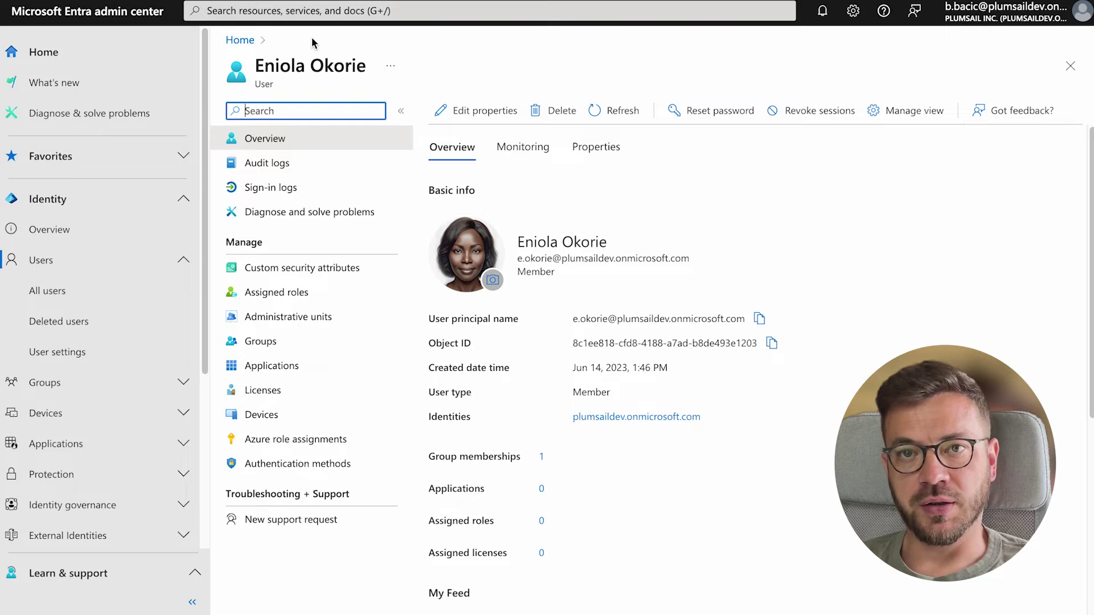
Step: Show all the user's editable properties, including job title, department, office location and manager
left_click(460, 110)
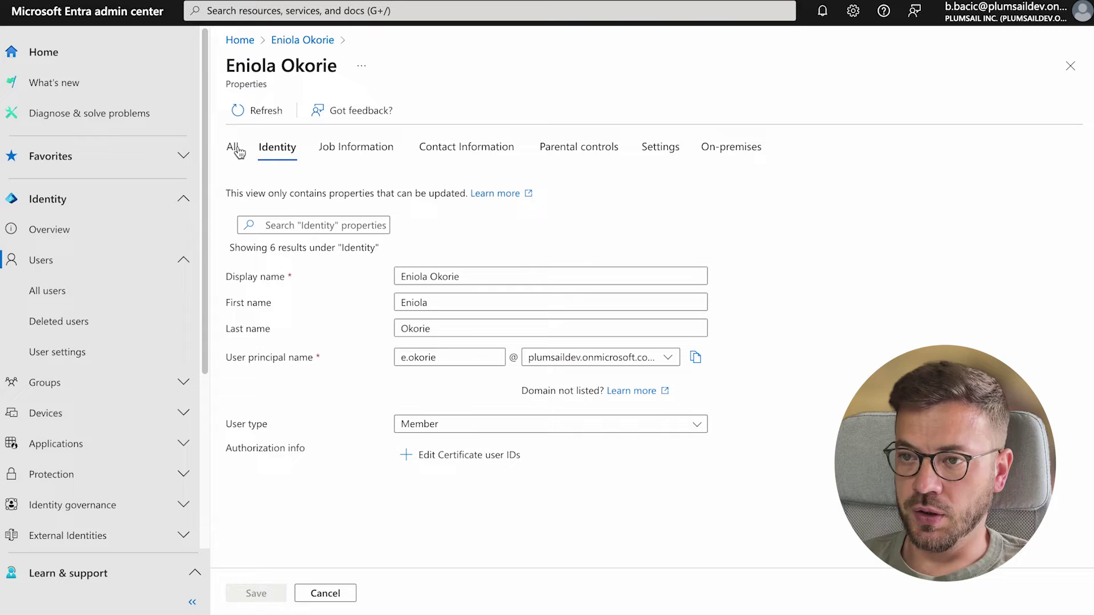
left_click(234, 149)
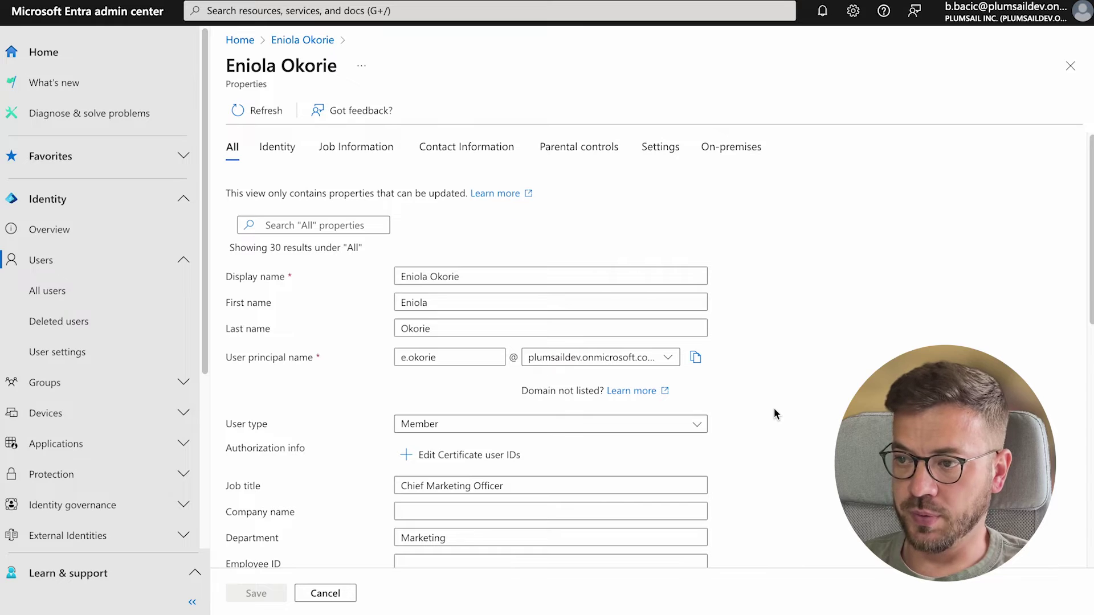
scroll(774, 409, "down", 3)
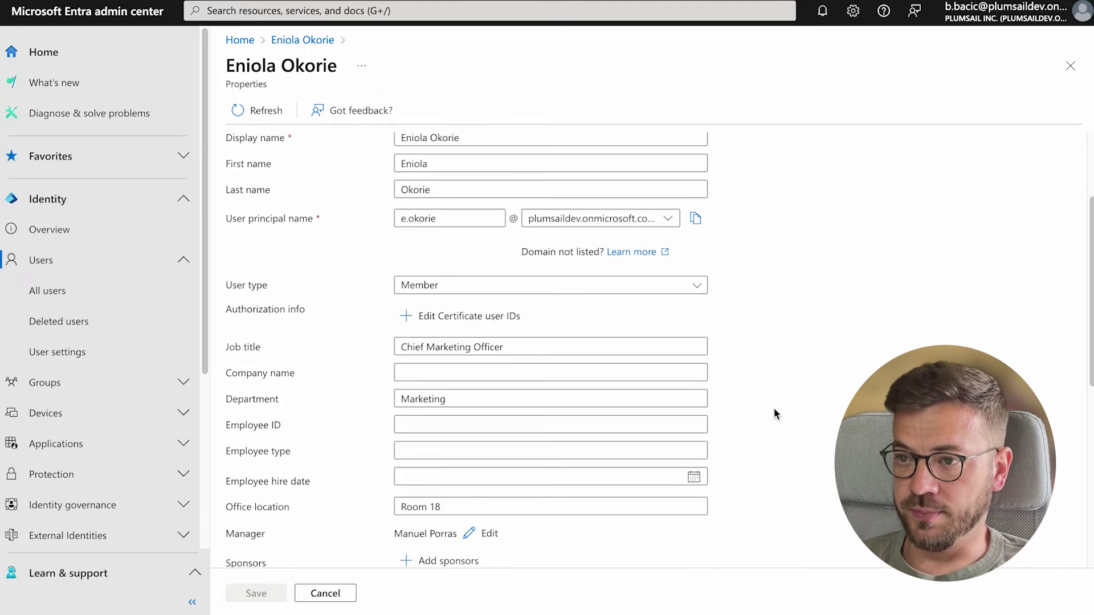
scroll(774, 415, "down", 5)
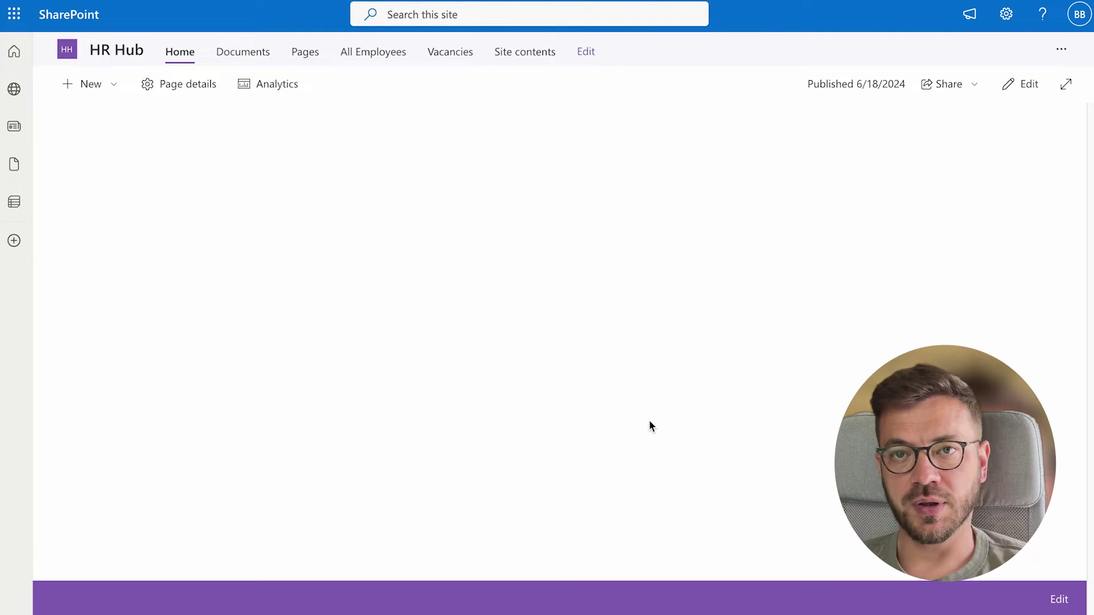
Step: Put the HR Hub home page in edit mode, add Plumsail Org Chart, and start its configuration
left_click(1018, 84)
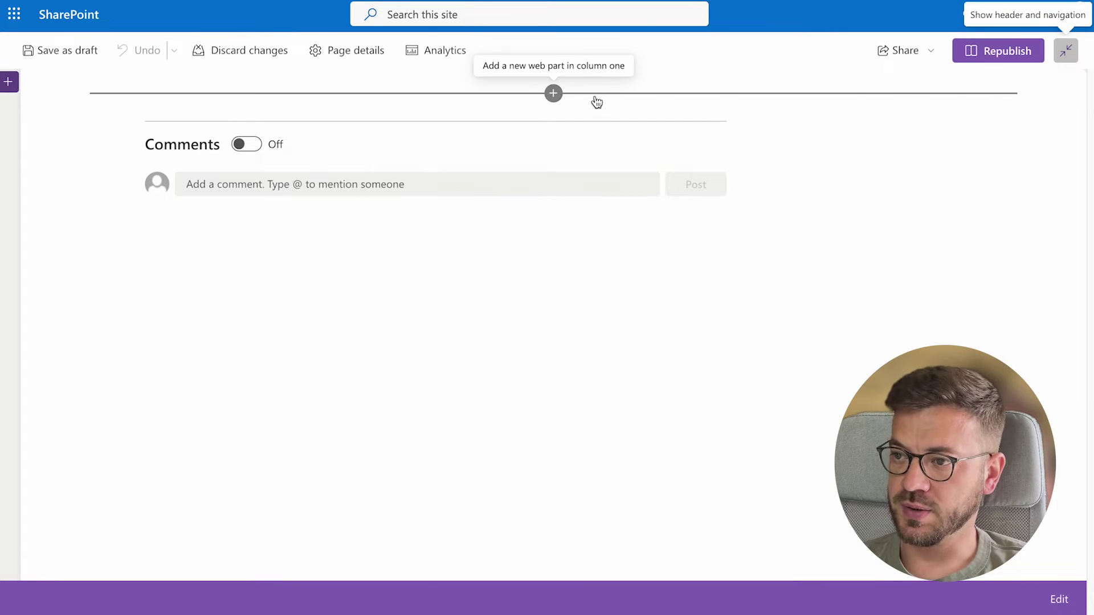
left_click(554, 94)
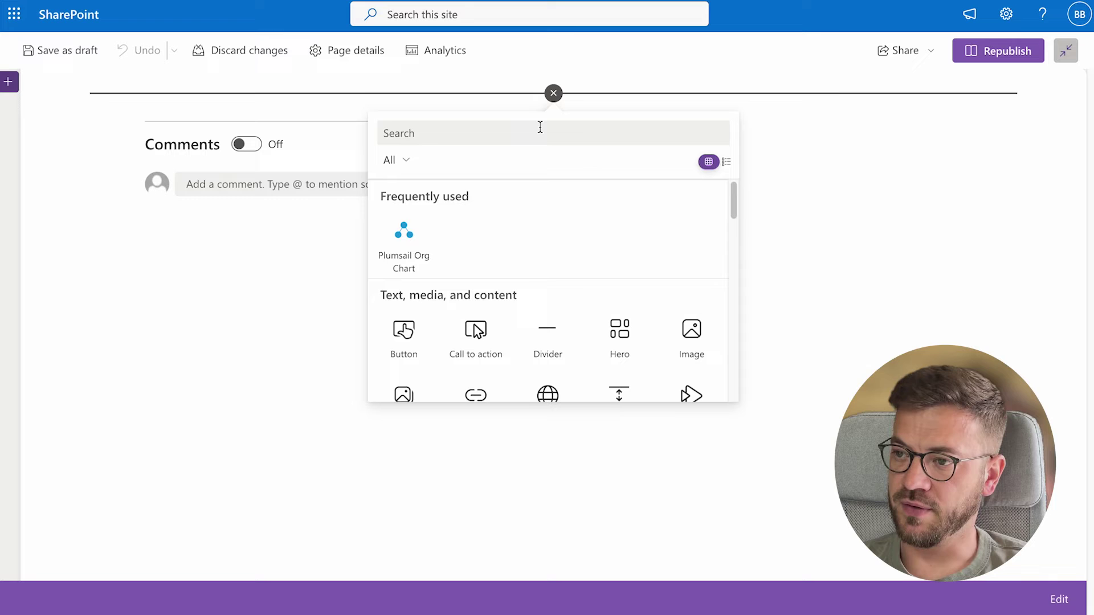
left_click(404, 243)
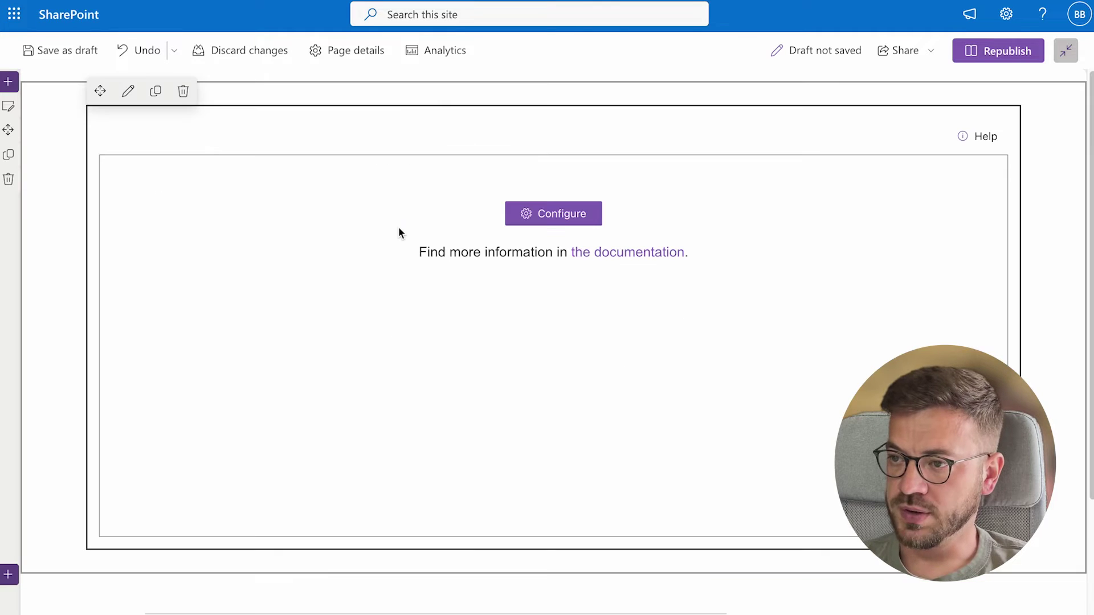
left_click(562, 217)
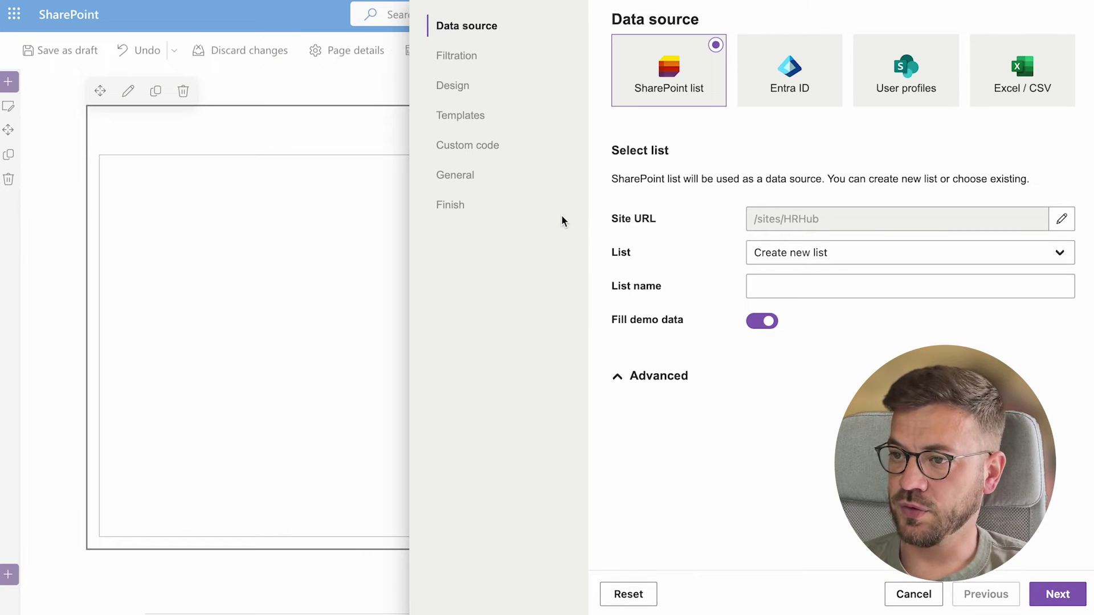
Step: Choose Entra ID in the wizard's Data source step
left_click(797, 95)
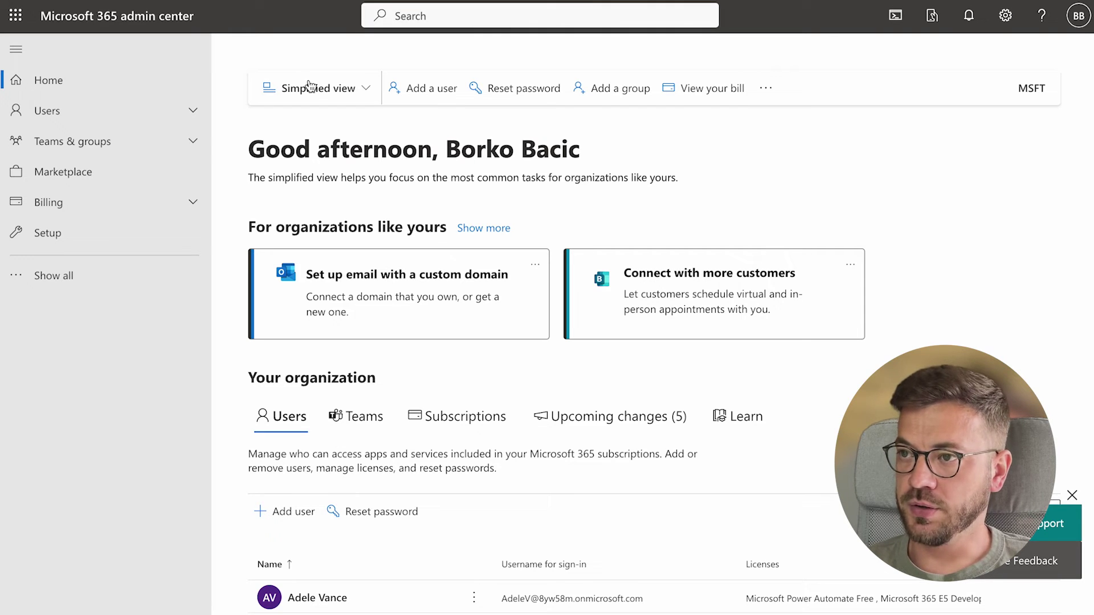
Step: Open the SharePoint admin center from the Microsoft 365 admin center's Admin centers list
left_click(111, 237)
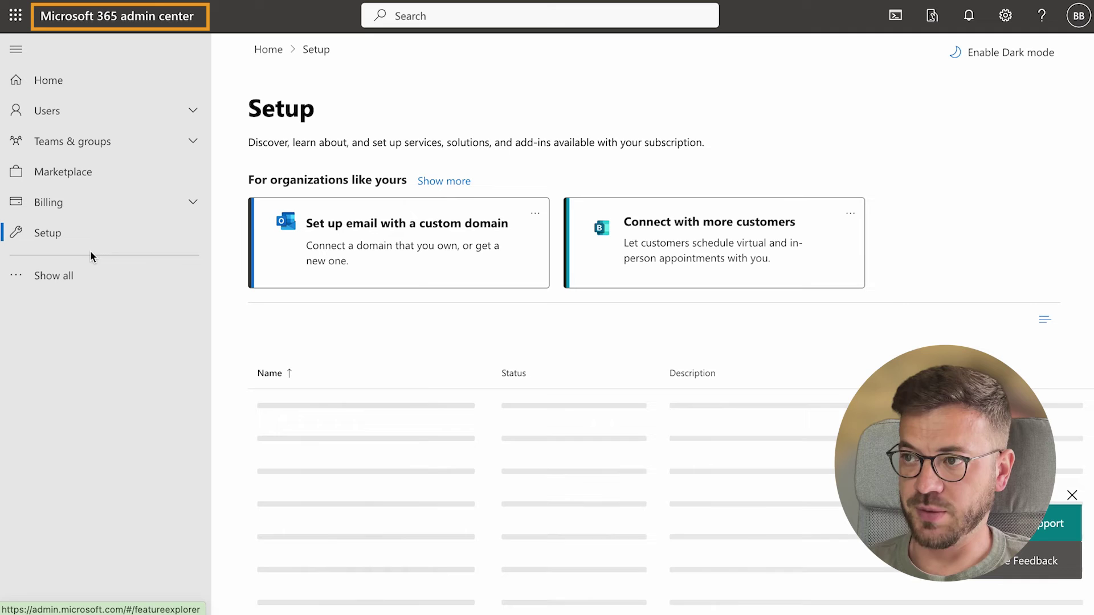
left_click(66, 277)
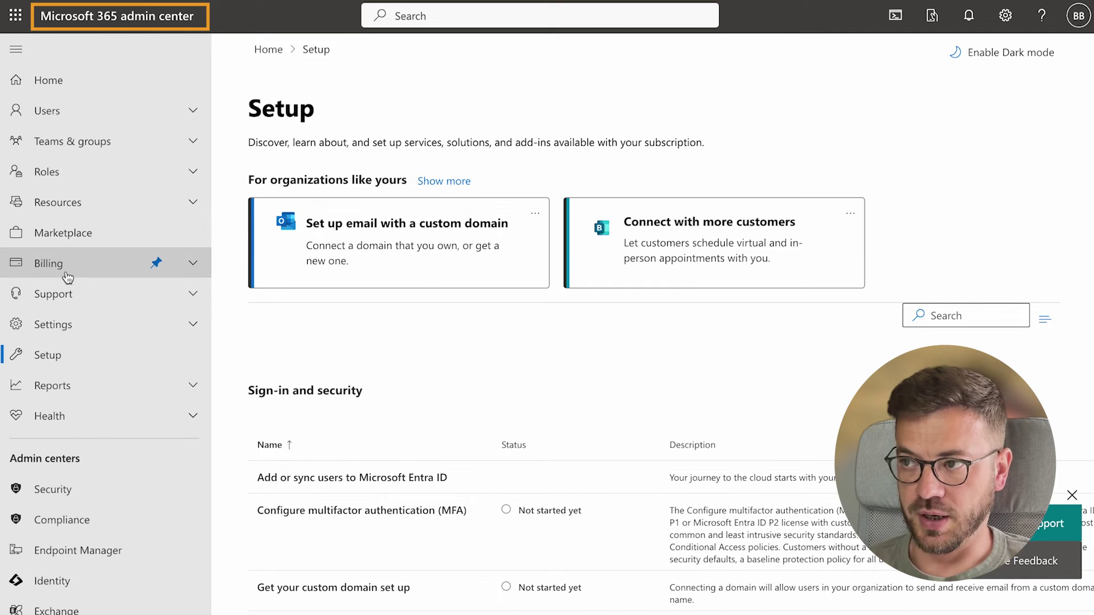
scroll(73, 353, "down", 2)
scroll(75, 380, "down", 2)
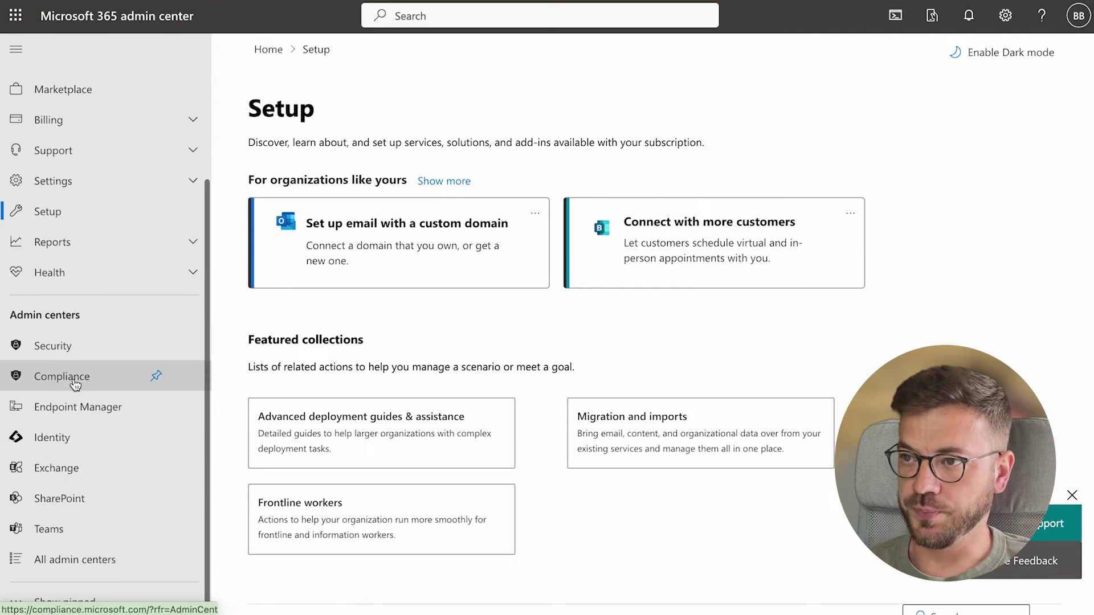
left_click(74, 499)
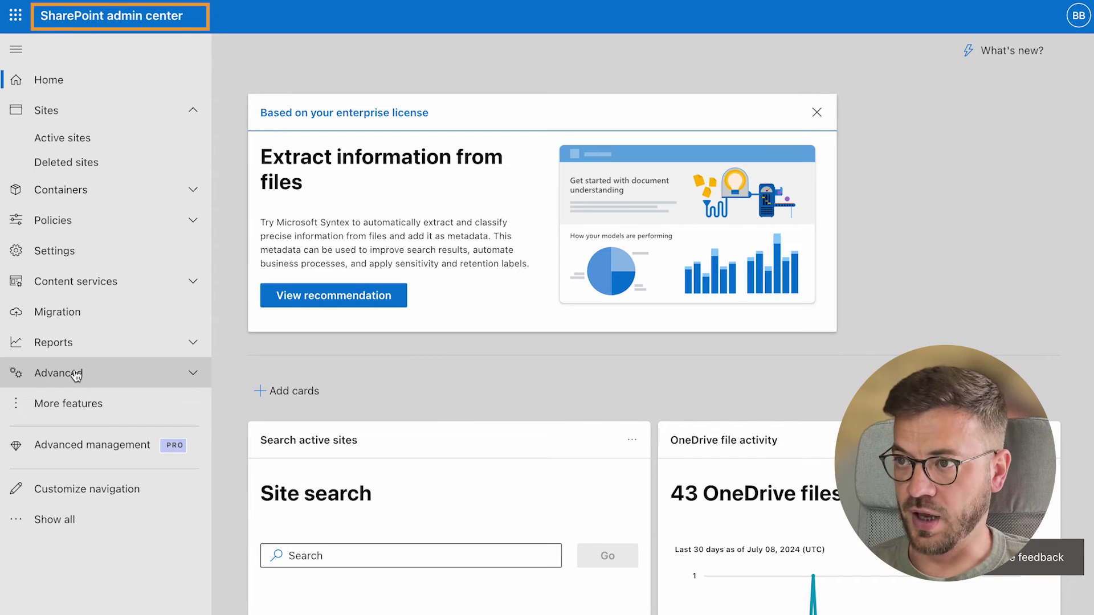
Step: Approve the pending Microsoft Graph User.Read.All request under Advanced > API access
left_click(193, 373)
left_click(51, 401)
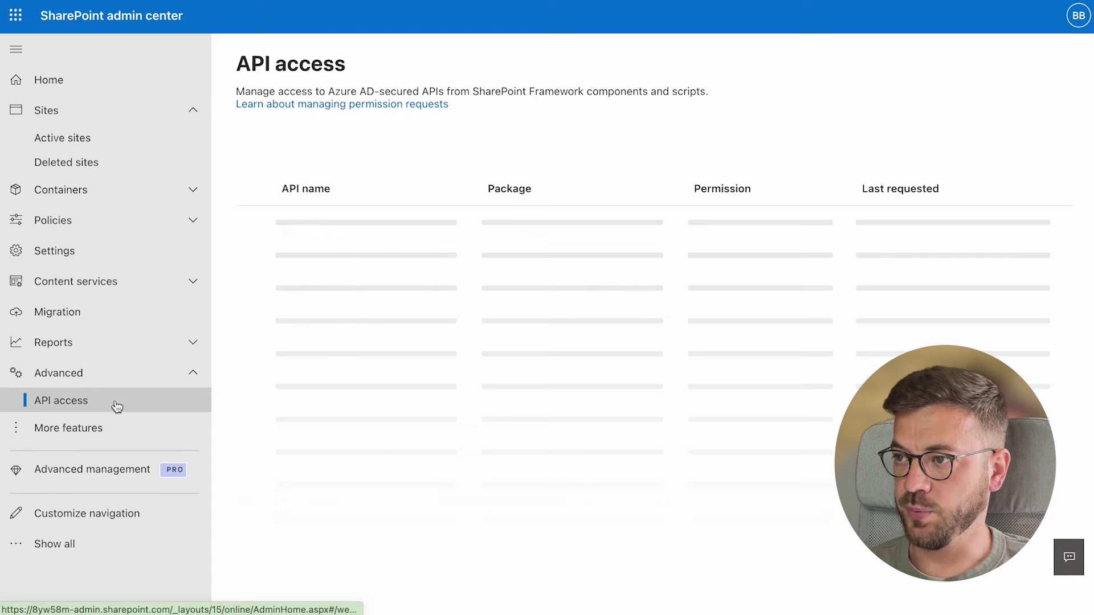
left_click(254, 330)
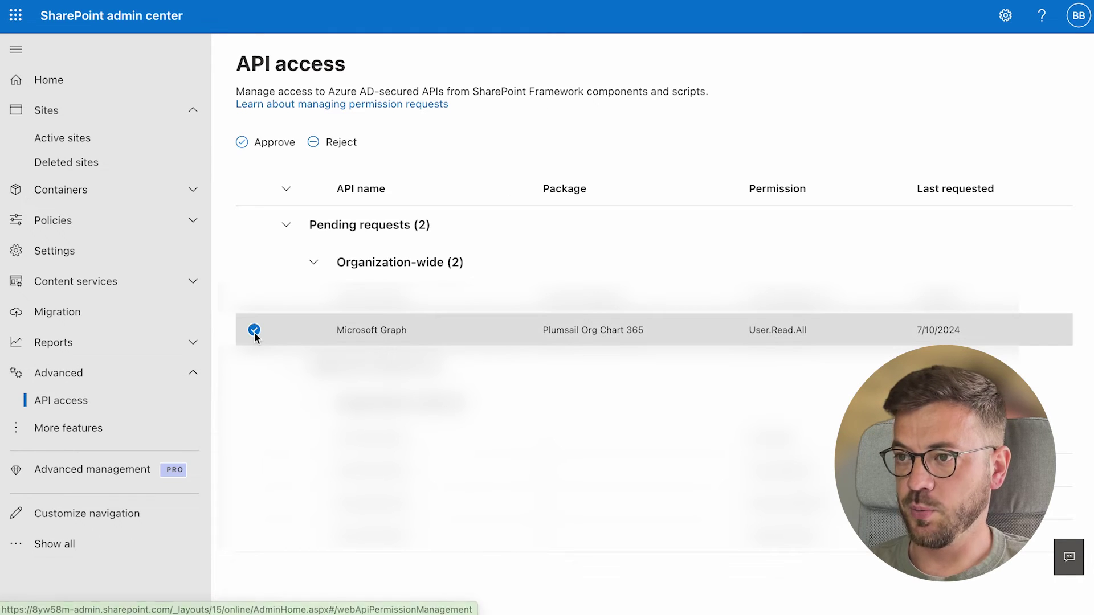
left_click(283, 150)
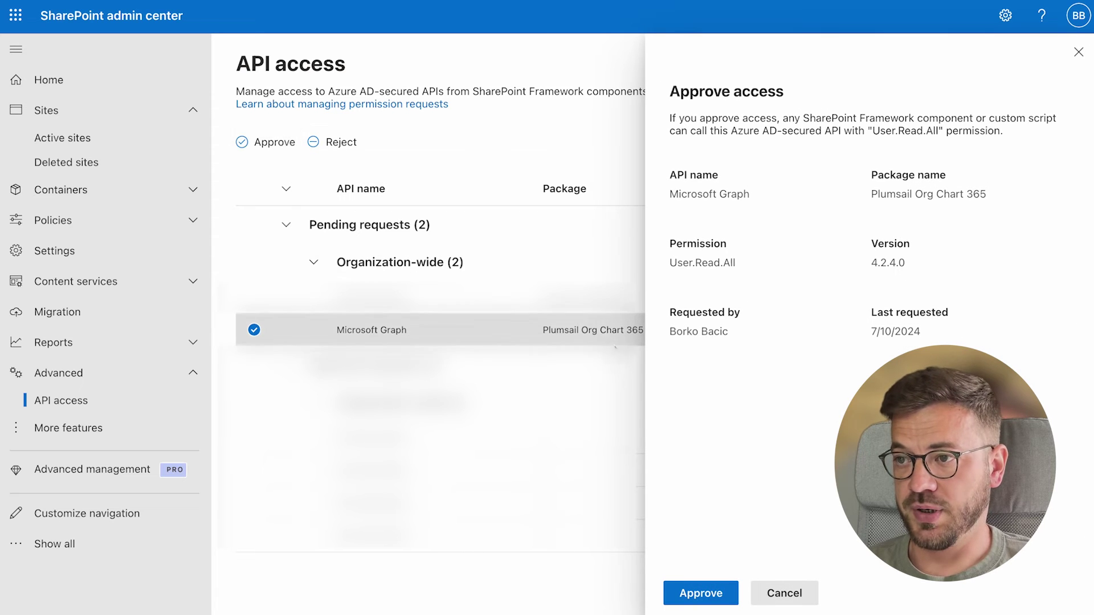
left_click(699, 590)
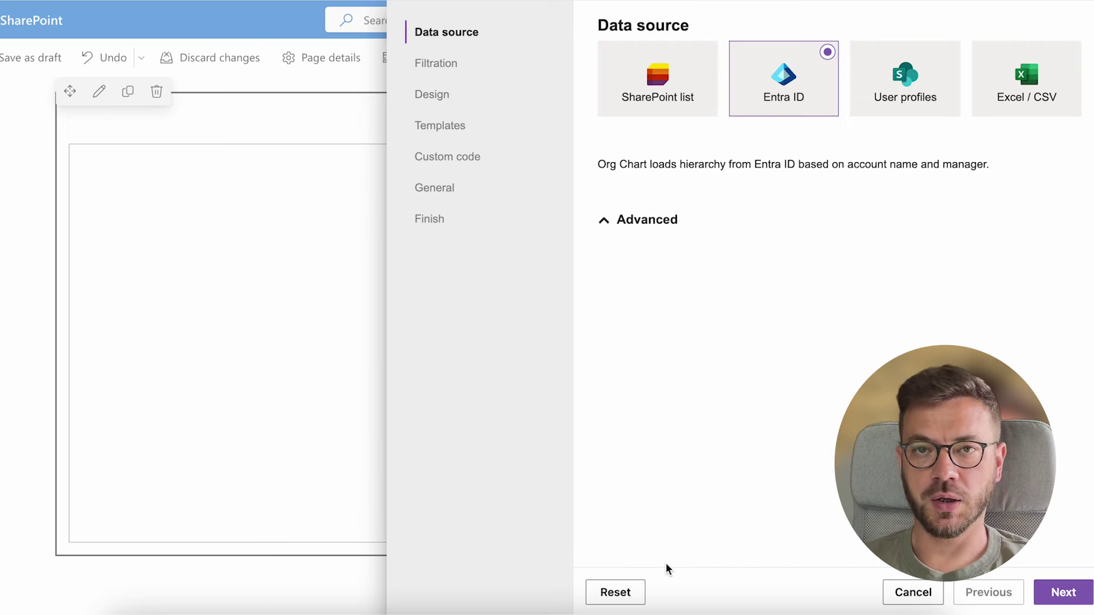
Step: Leave Enable vacancies off under Advanced and continue to the root employee and filtration step
left_click(604, 224)
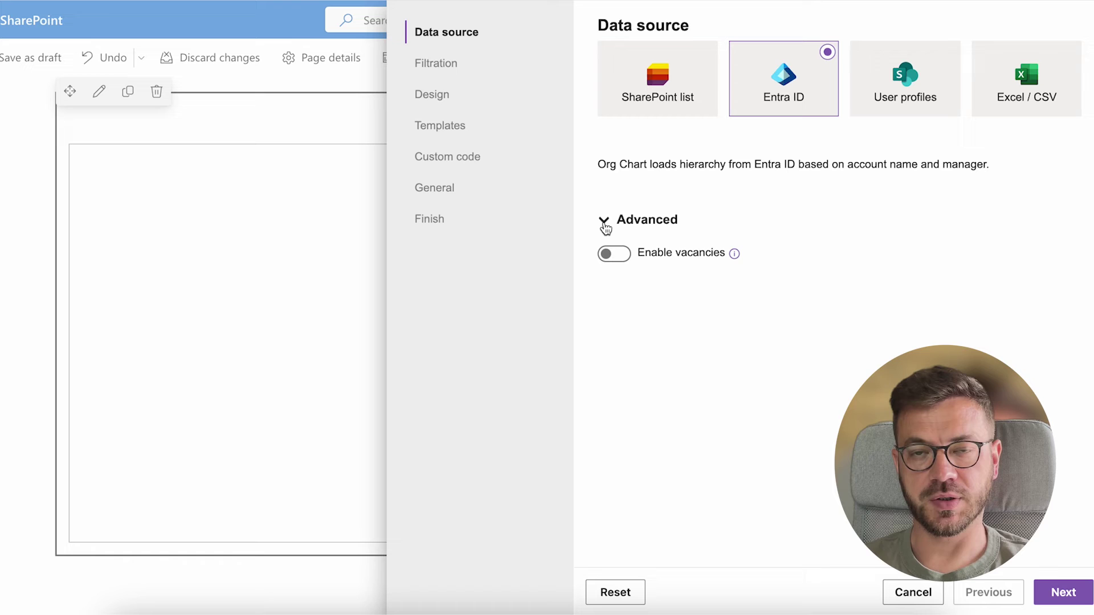
left_click(613, 254)
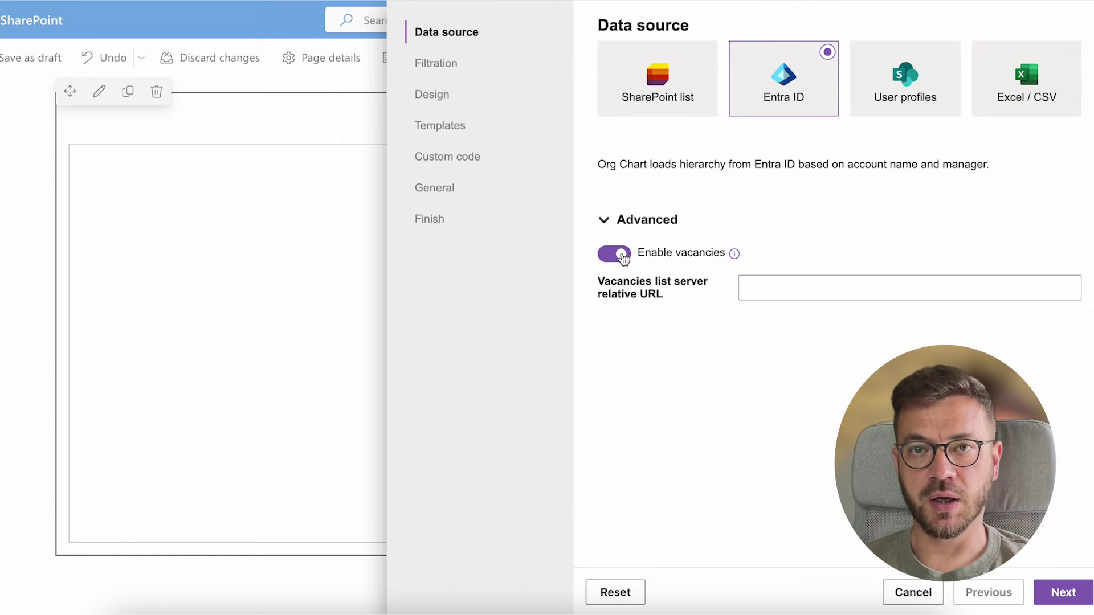
left_click(620, 256)
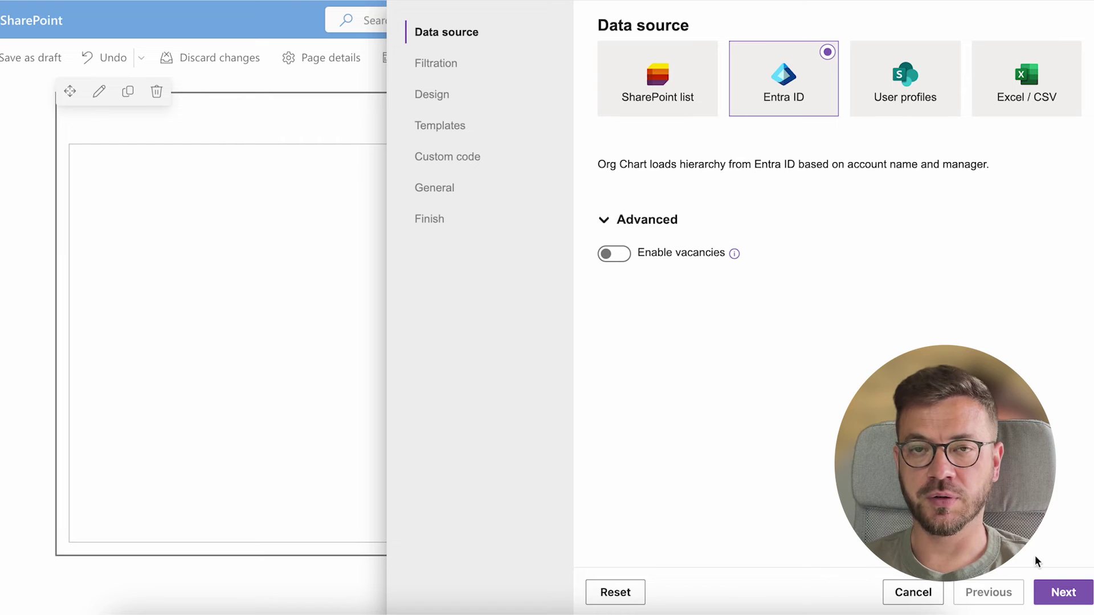
left_click(1052, 593)
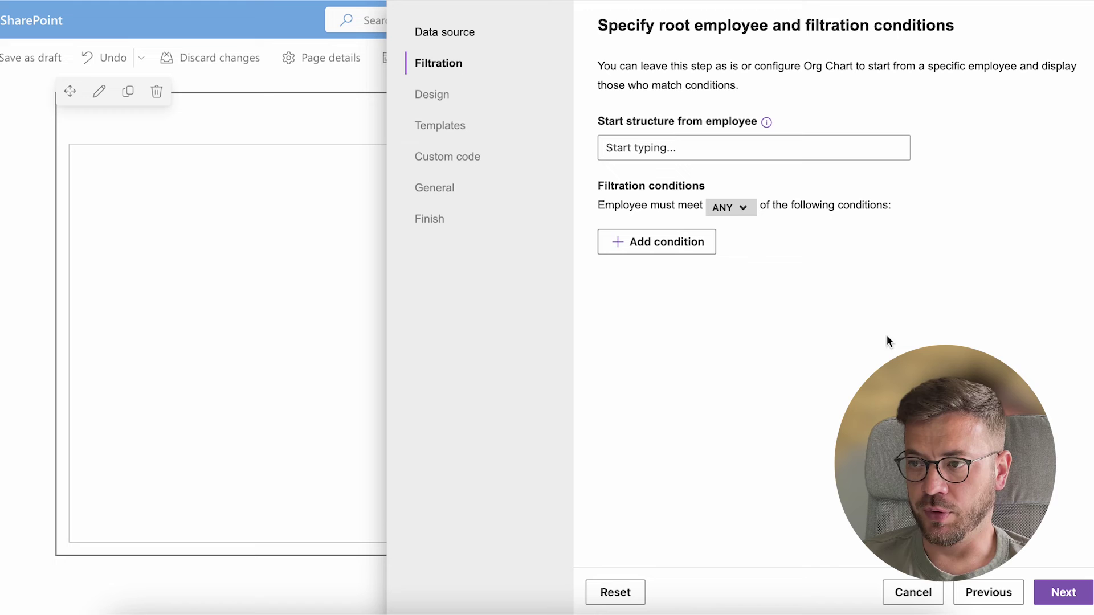
left_click(740, 153)
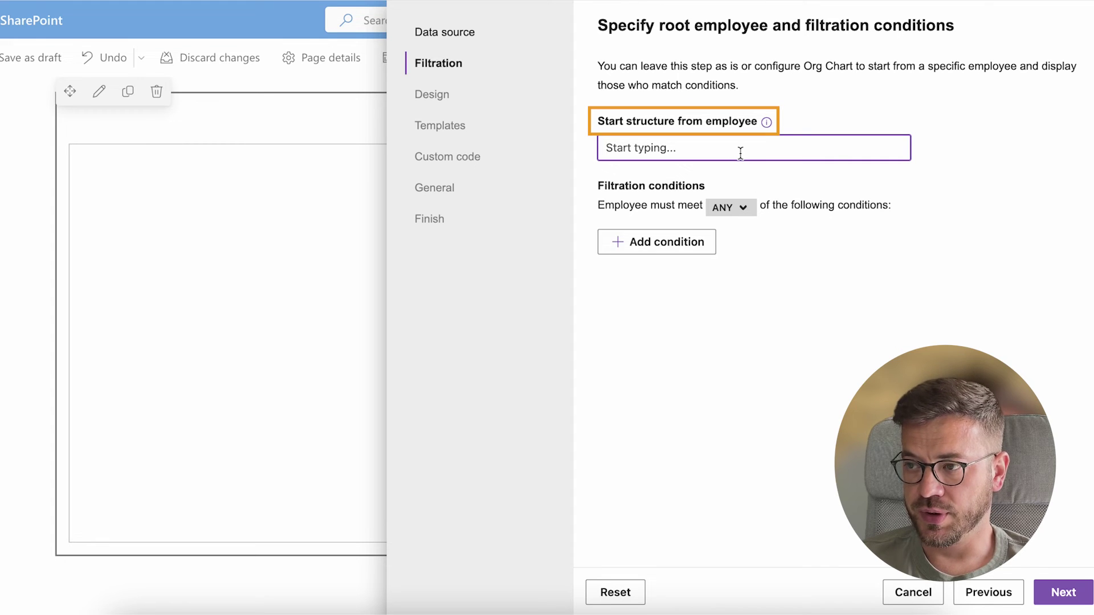
type("Man")
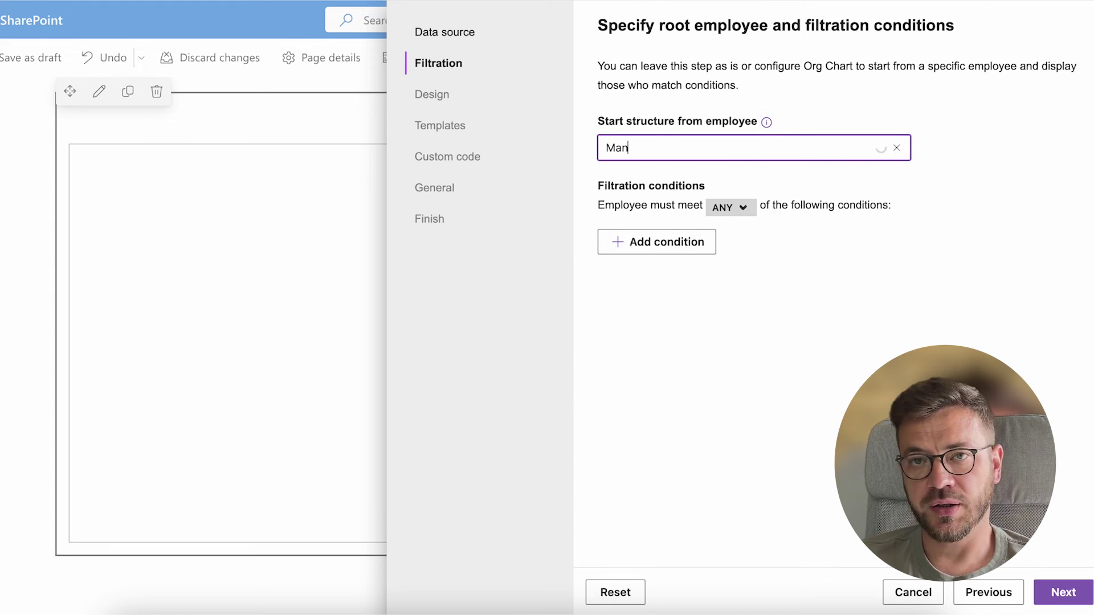
type("uel")
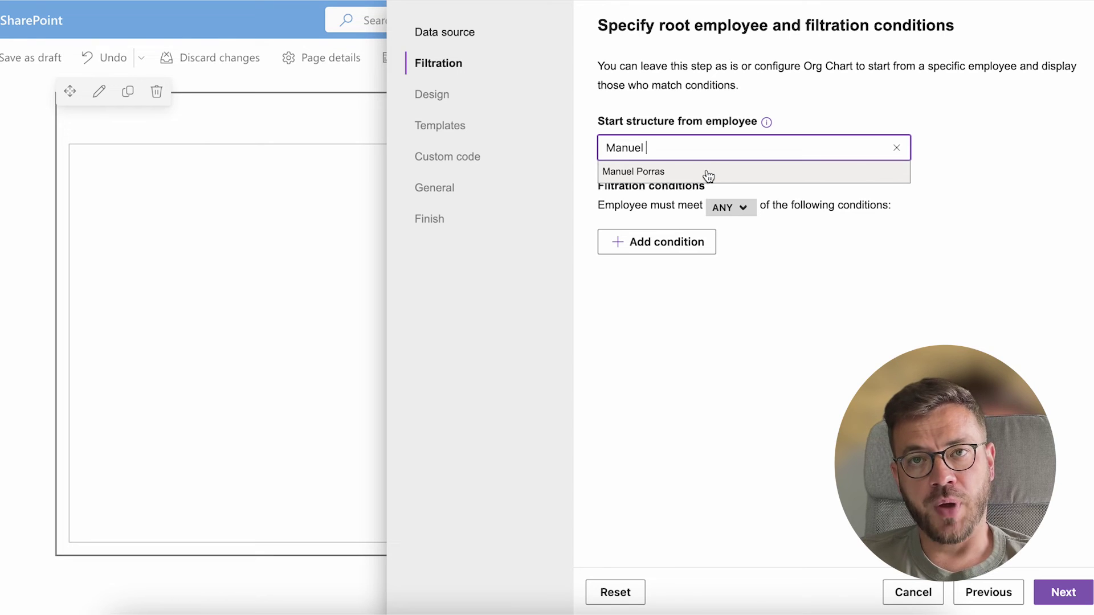
left_click(708, 175)
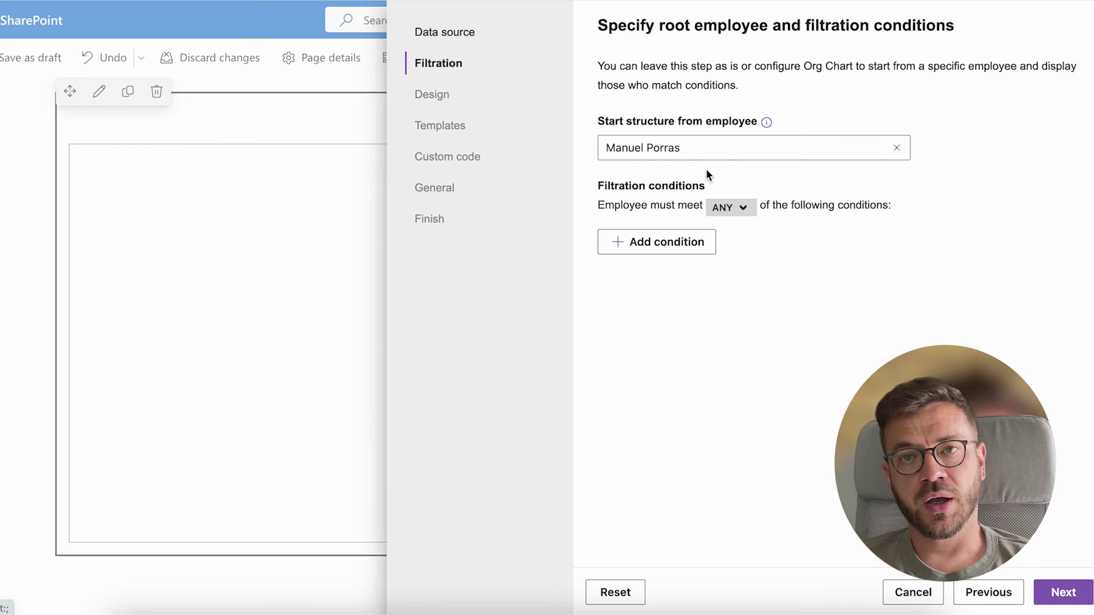
Step: Keep the Modern skin in the Design step after browsing skins, and continue to Templates
left_click(1065, 592)
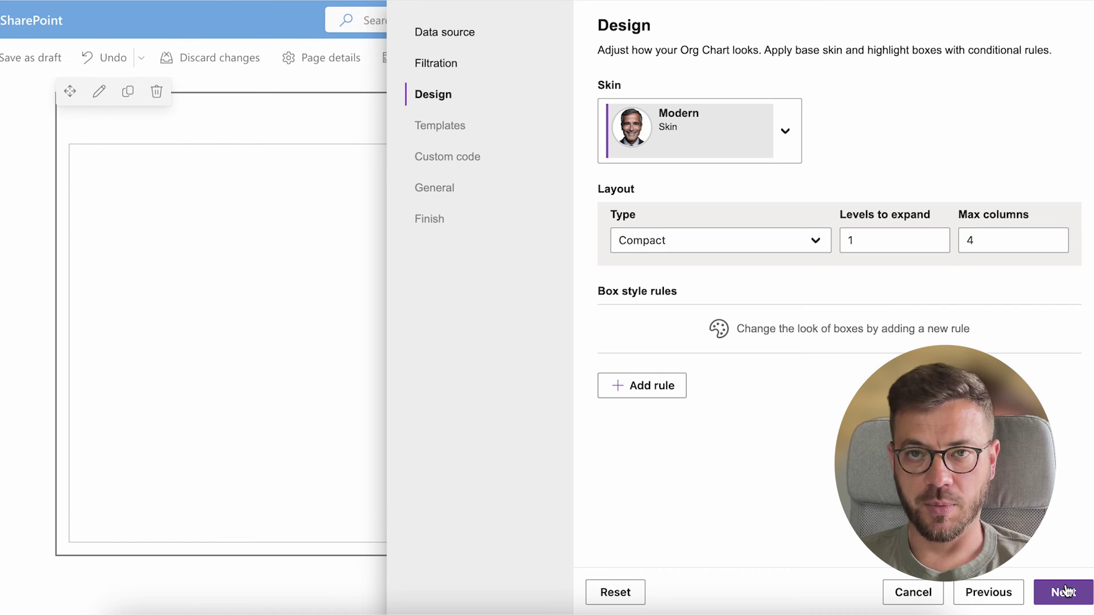
left_click(787, 137)
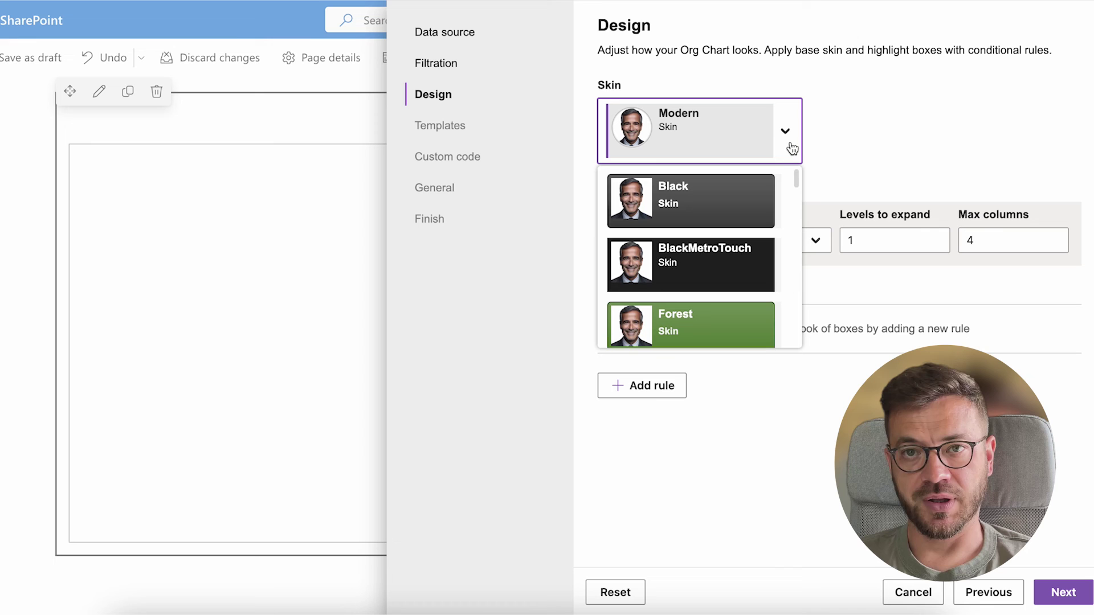
scroll(772, 232, "down", 3)
scroll(772, 230, "down", 3)
scroll(772, 229, "down", 3)
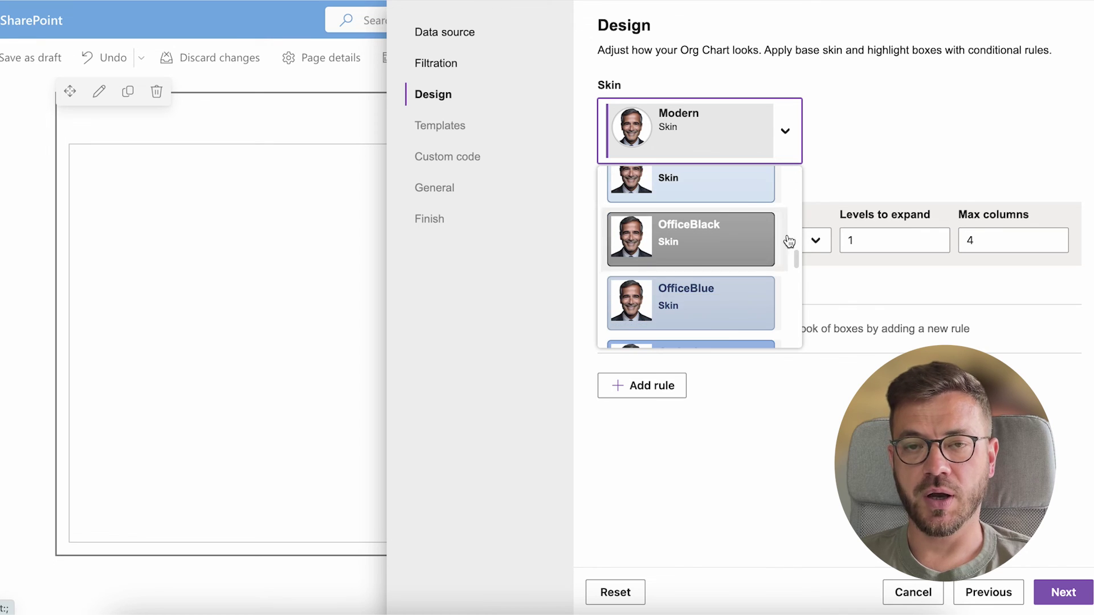
left_click(843, 289)
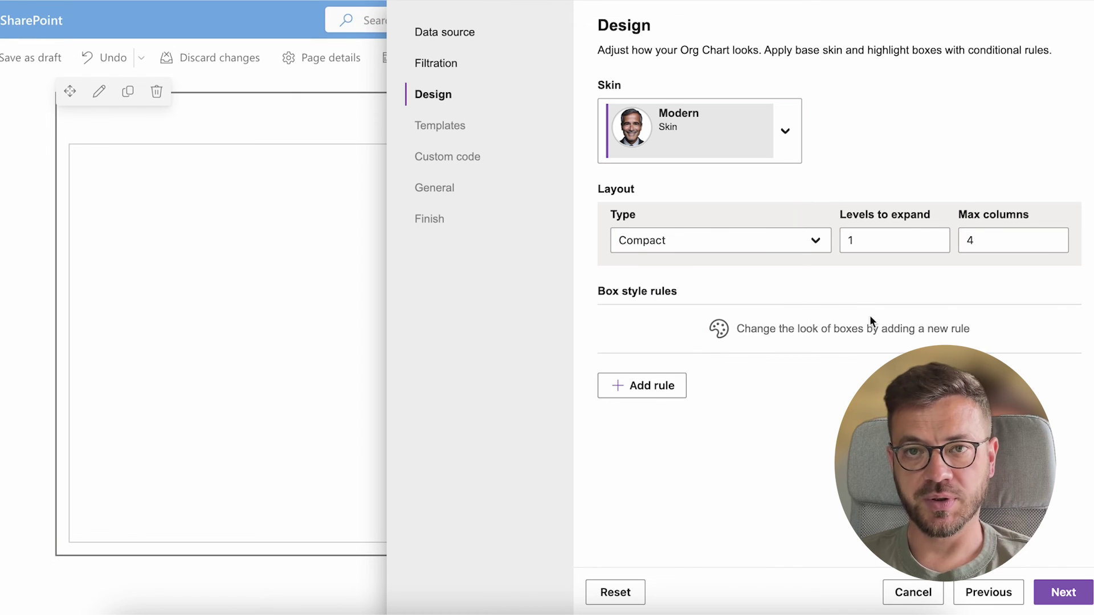
left_click(1063, 592)
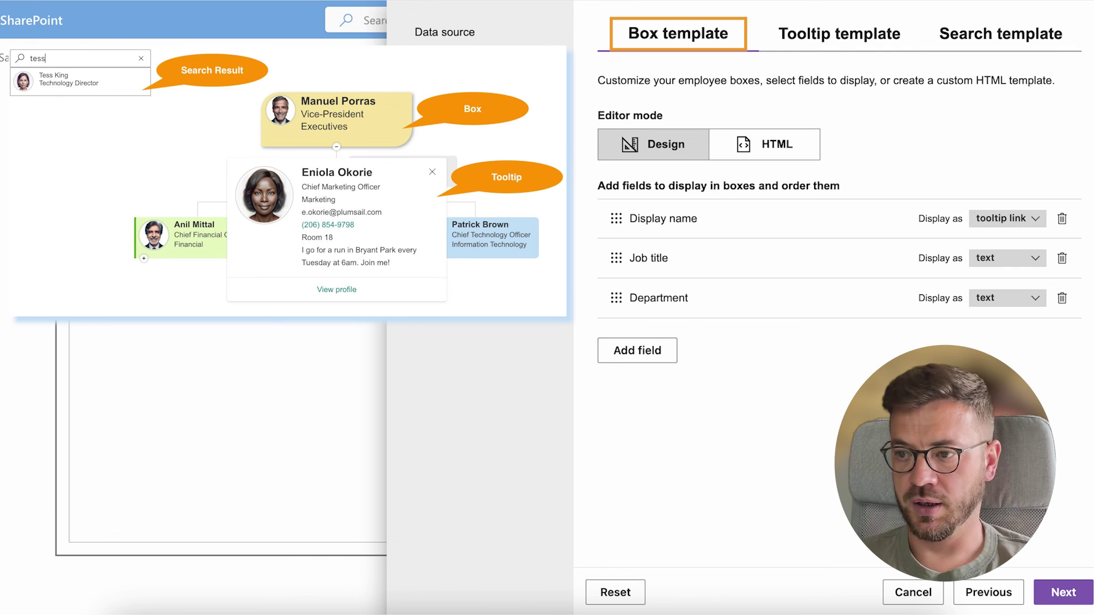
Step: View the Tooltip template fields, then the Search template's Display name and Job title fields
left_click(849, 49)
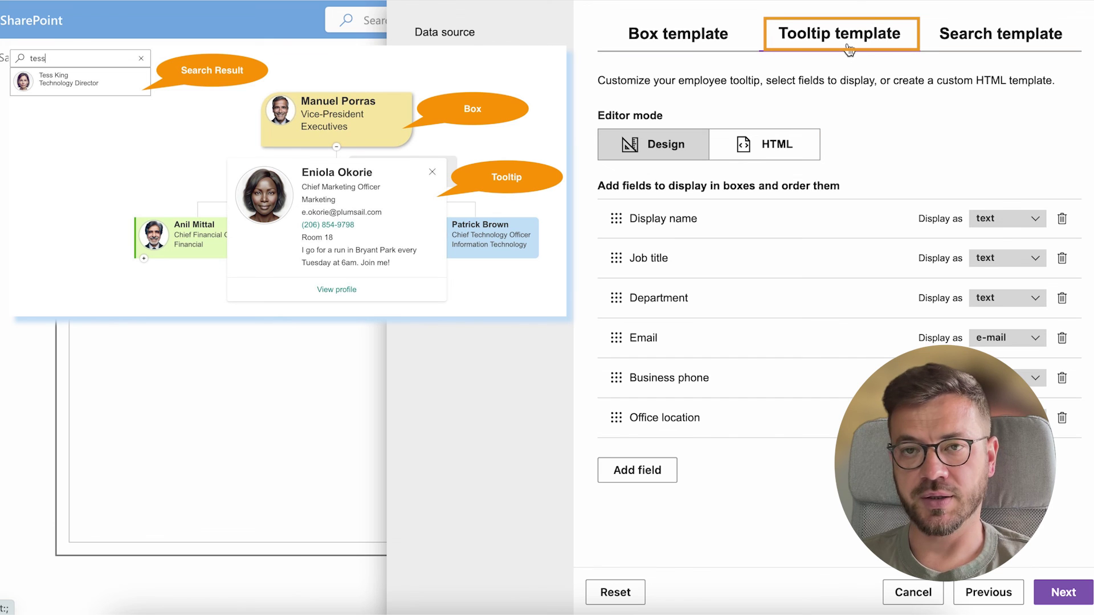
left_click(974, 47)
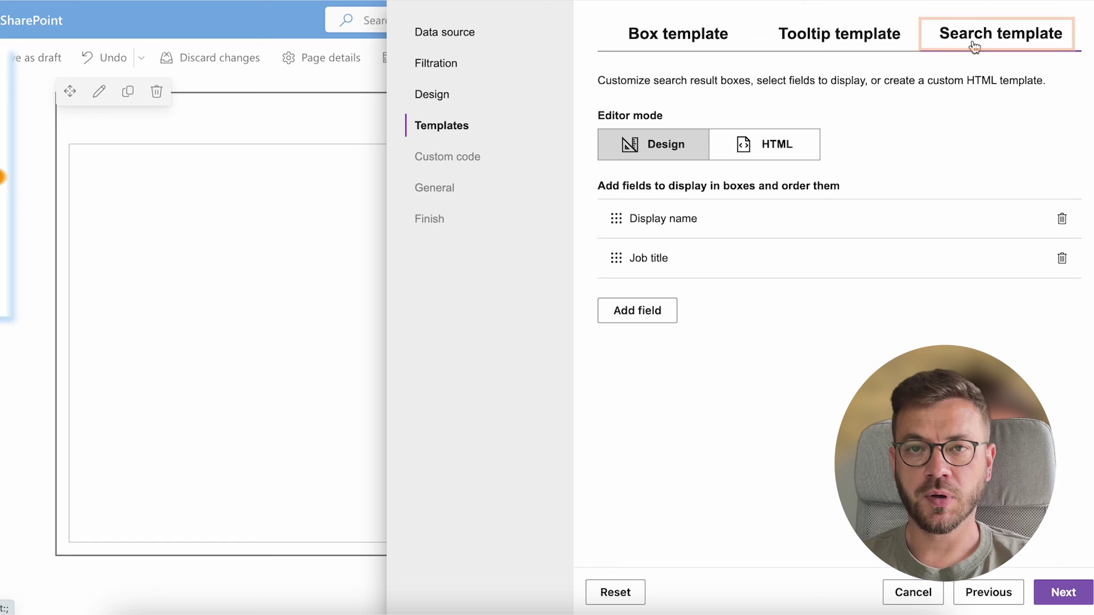